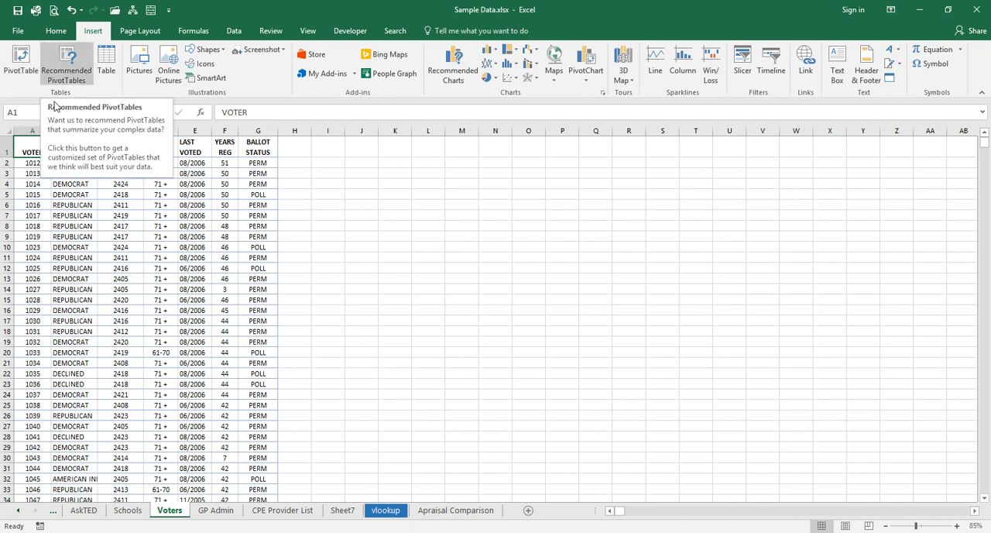
# - Create a recommended PivotTable from the Voters data on a new sheet, summing PRECINCT by PARTY and VOTER
pyautogui.click(56, 76)
pyautogui.click(36, 174)
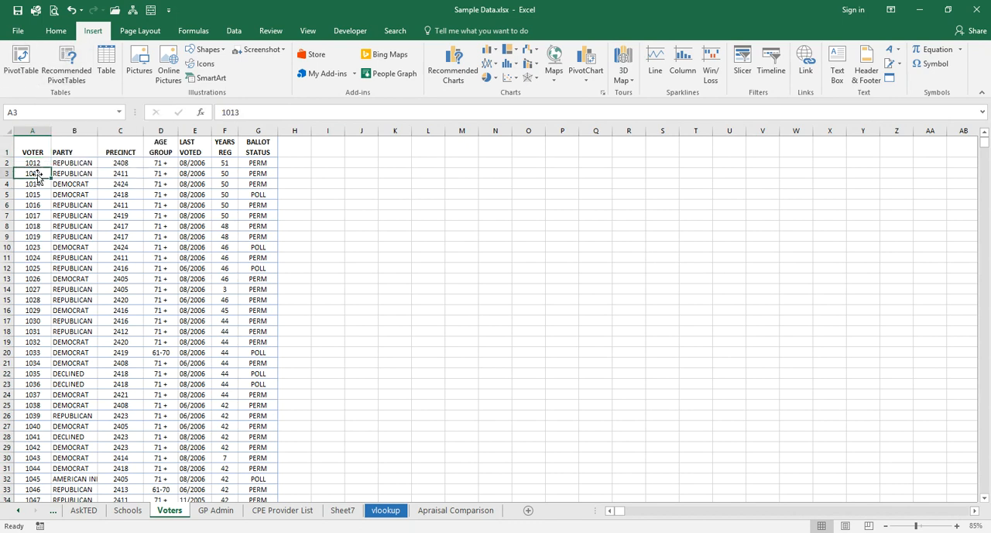
pyautogui.click(34, 157)
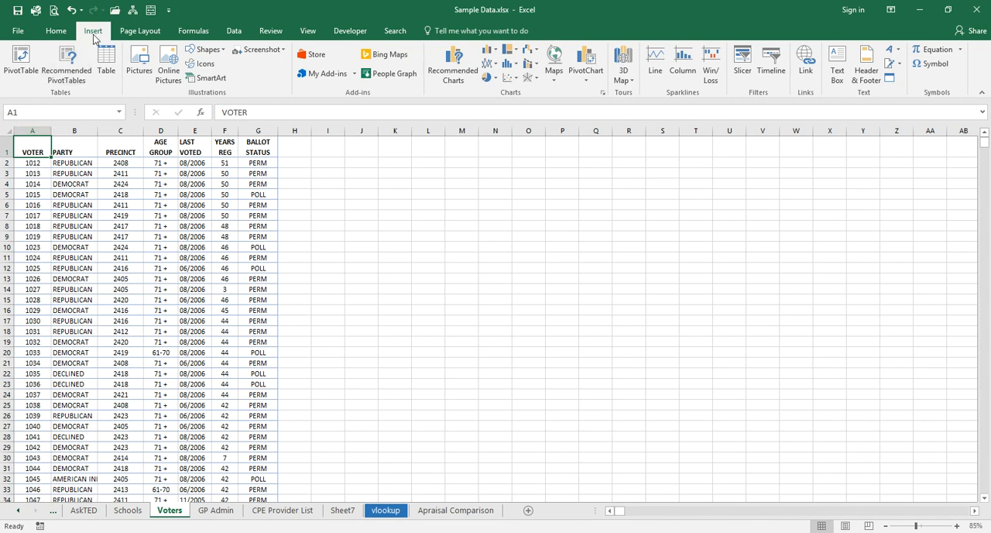
pyautogui.click(72, 84)
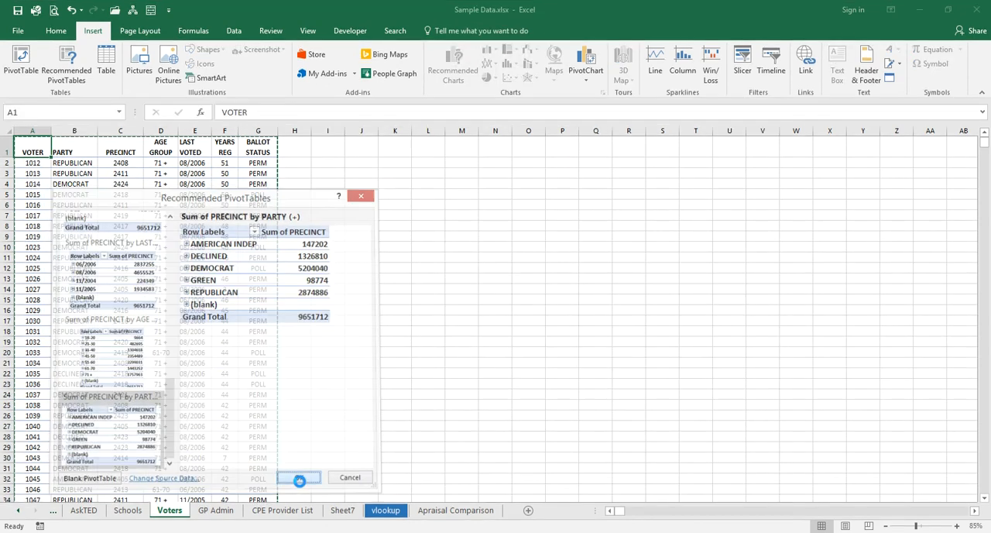
pyautogui.click(296, 416)
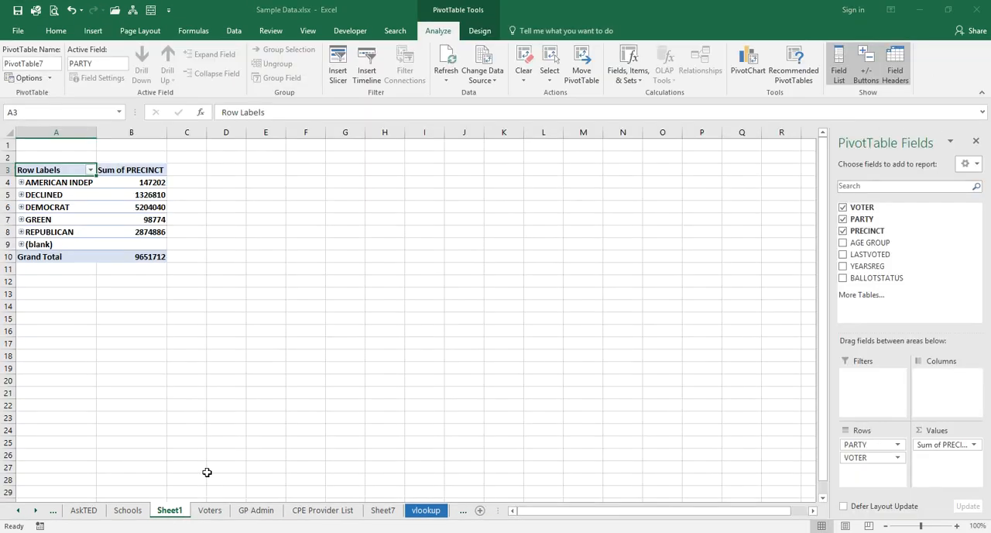
# - Summarize the PRECINCT values by count instead of sum, and widen the row label column slightly
pyautogui.click(128, 188)
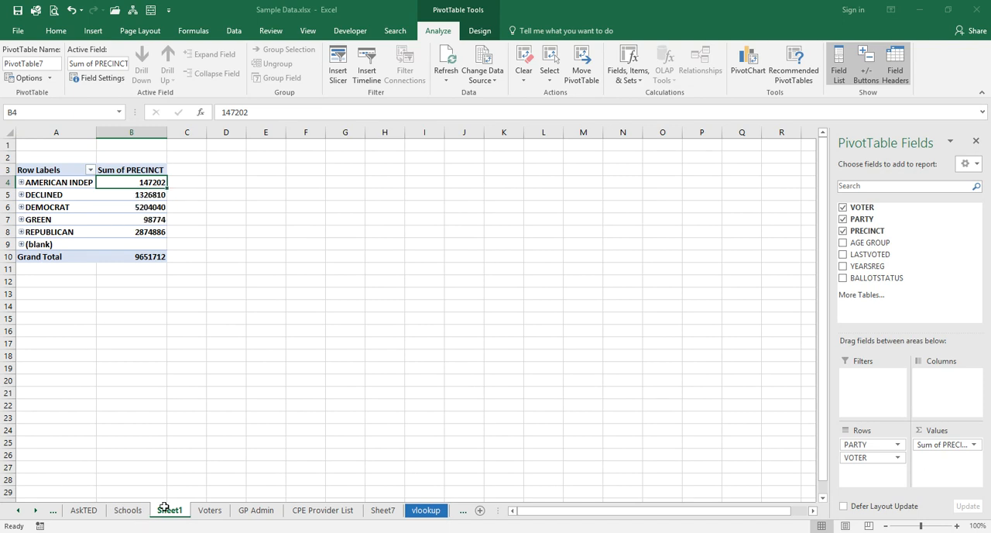
pyautogui.click(209, 511)
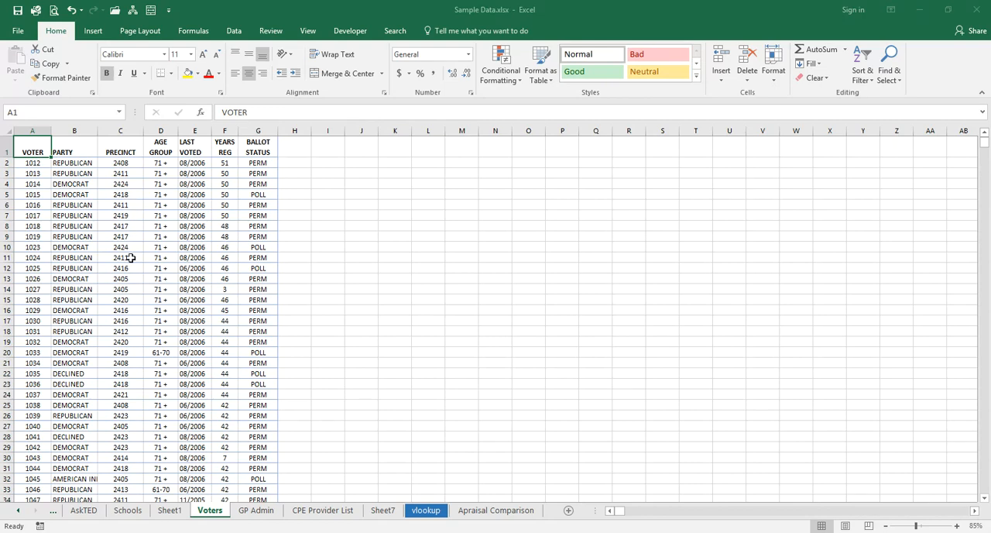
pyautogui.click(170, 510)
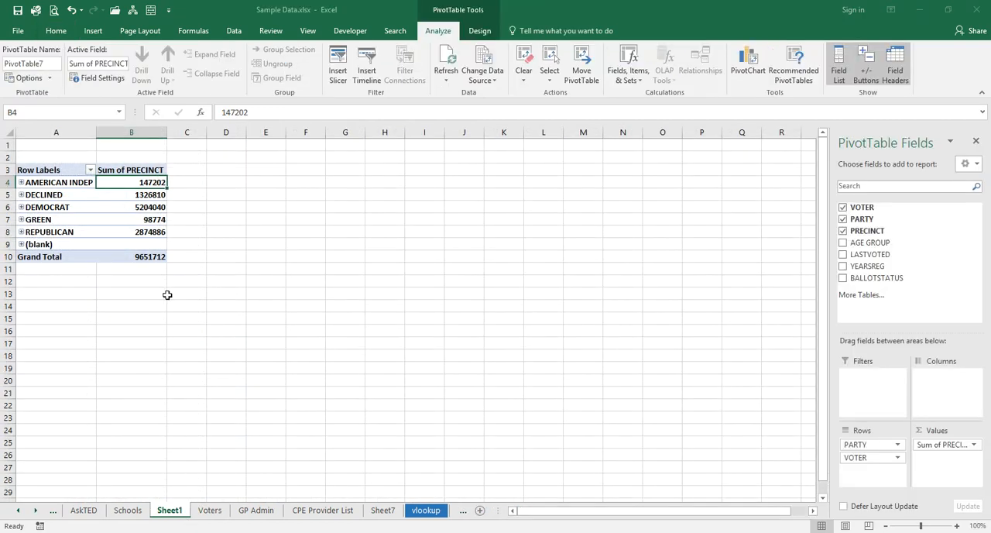
pyautogui.click(140, 175)
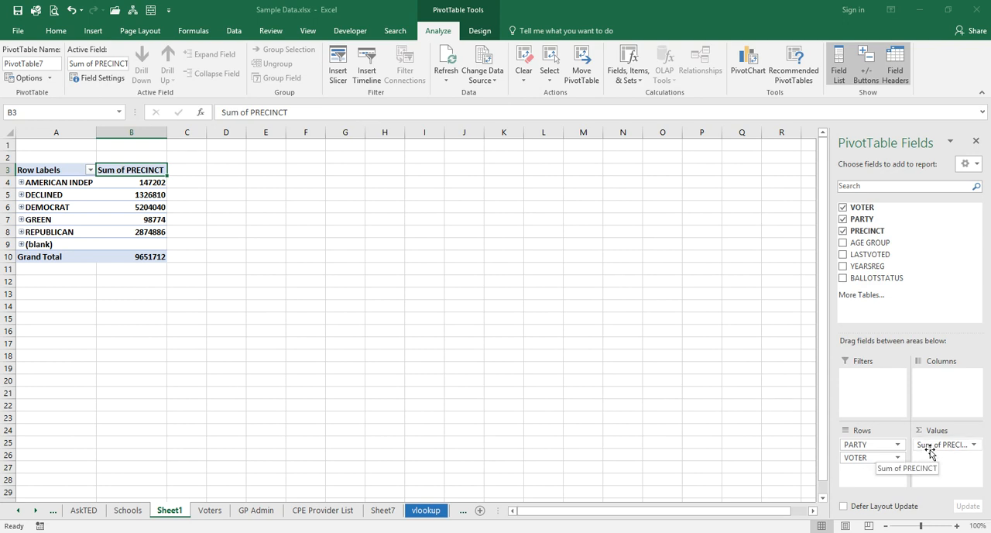
pyautogui.click(974, 448)
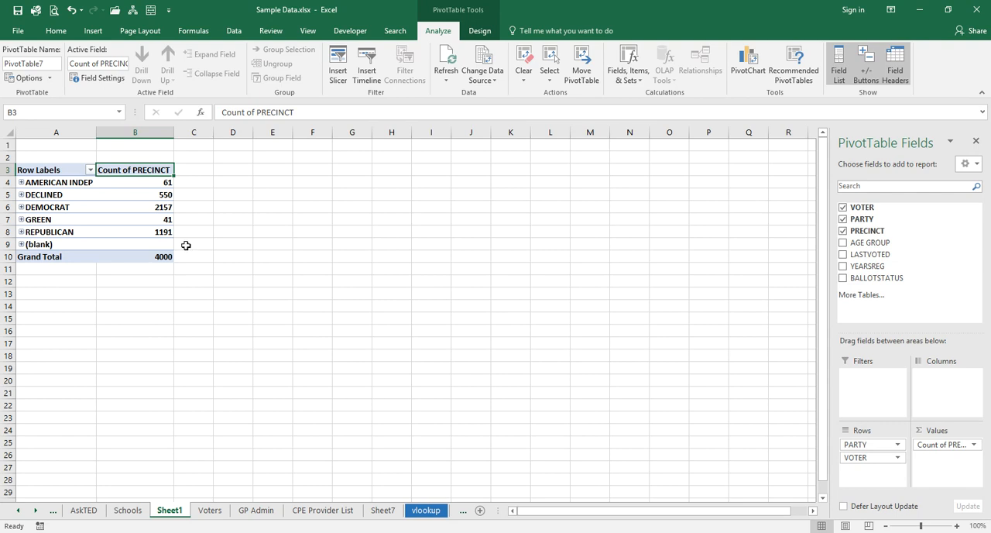
pyautogui.moveTo(97, 137)
pyautogui.mouseDown()
pyautogui.moveTo(120, 138)
pyautogui.moveTo(100, 139)
pyautogui.mouseUp()
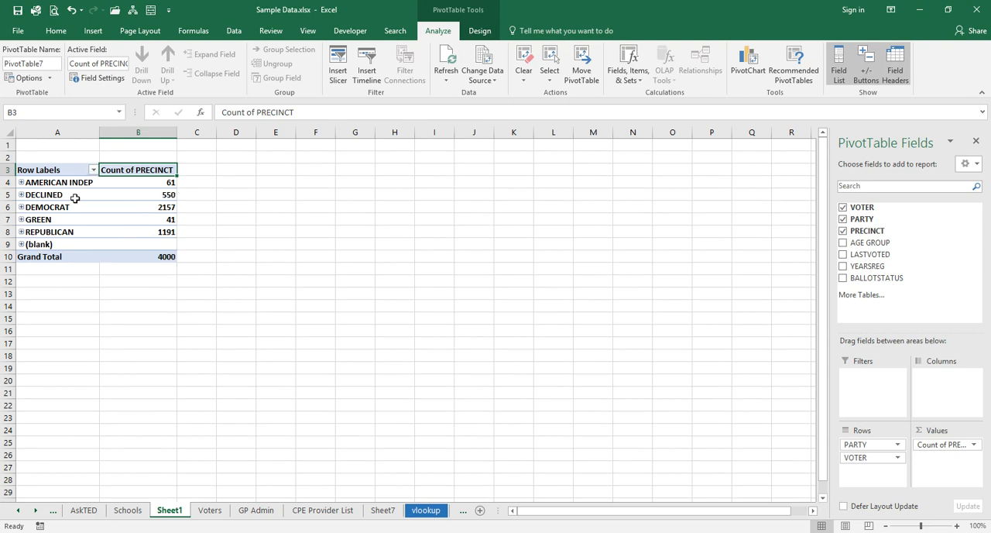
# - Add the AGE GROUP field as column labels in the party PivotTable
pyautogui.moveTo(169, 185)
pyautogui.moveTo(69, 202)
pyautogui.click(974, 445)
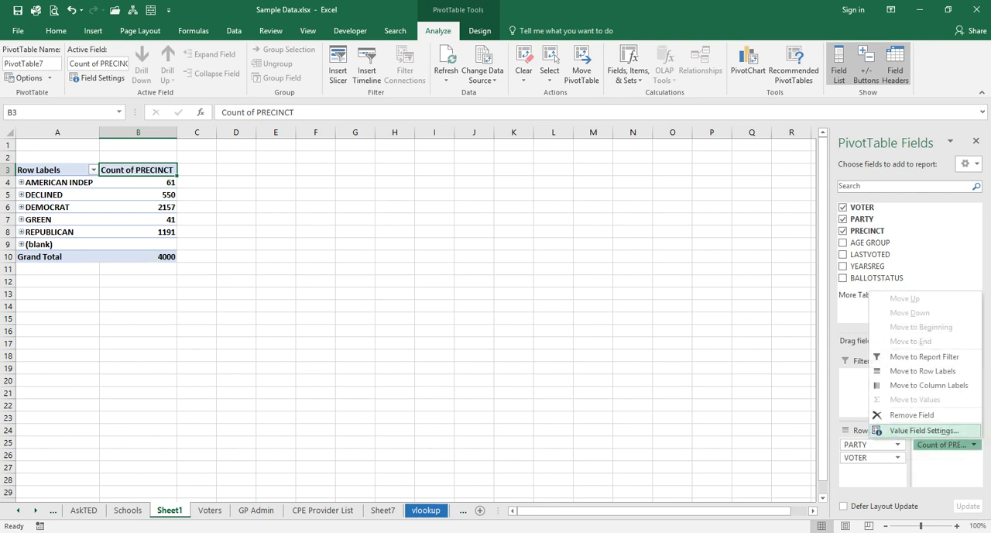
pyautogui.click(978, 448)
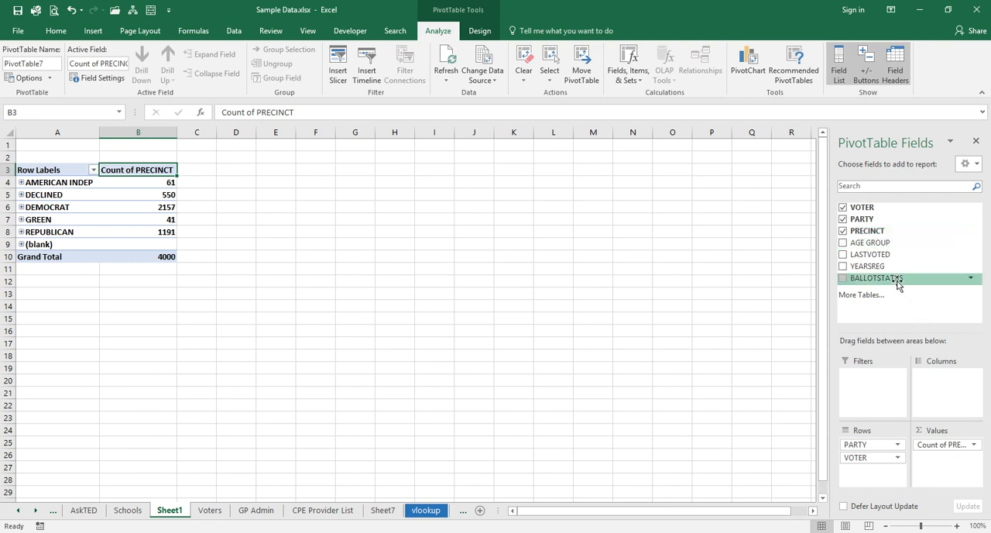
pyautogui.moveTo(863, 242); pyautogui.dragTo(943, 392)
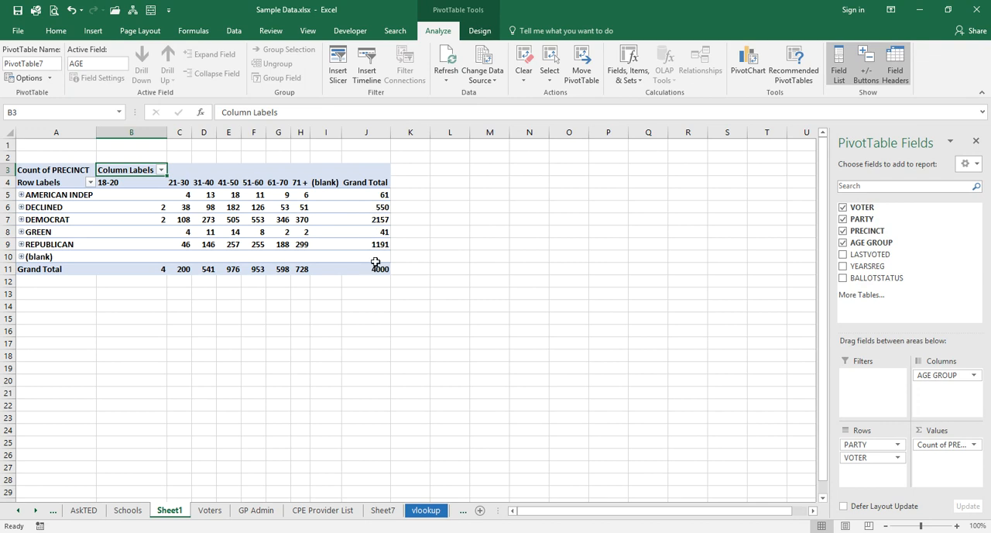
pyautogui.moveTo(375, 197)
# - Delete the Sheet1 worksheet containing the recommended PivotTable
pyautogui.rightClick(177, 518)
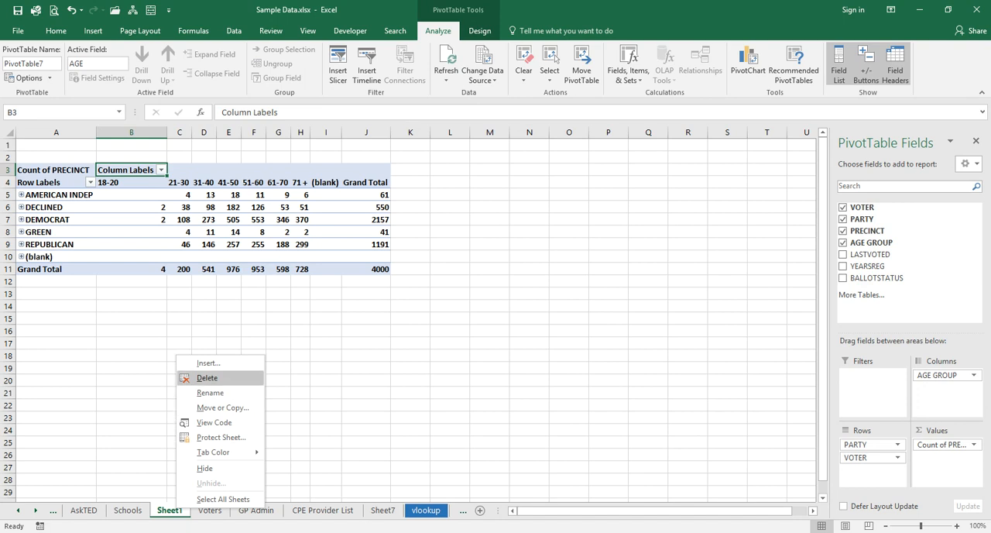
pyautogui.click(208, 379)
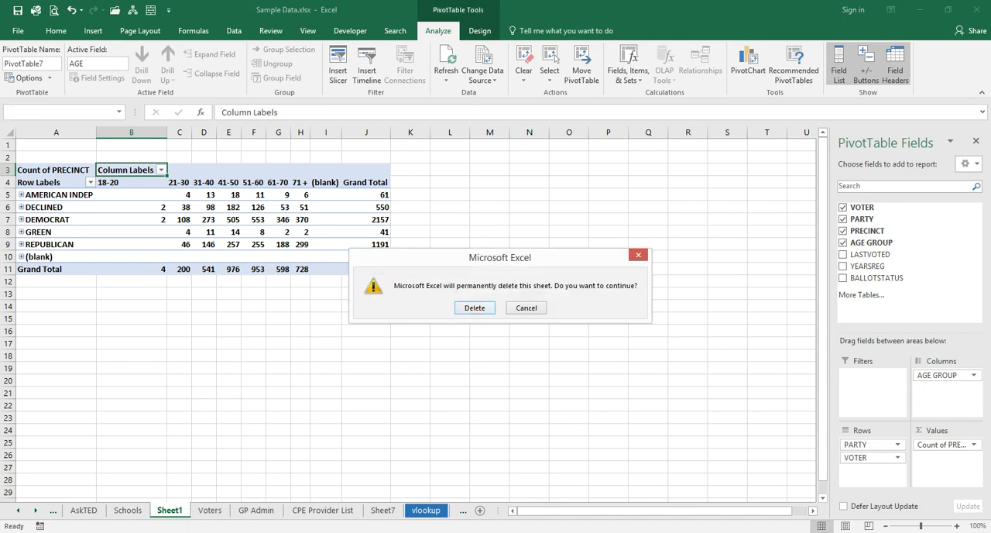
pyautogui.click(473, 309)
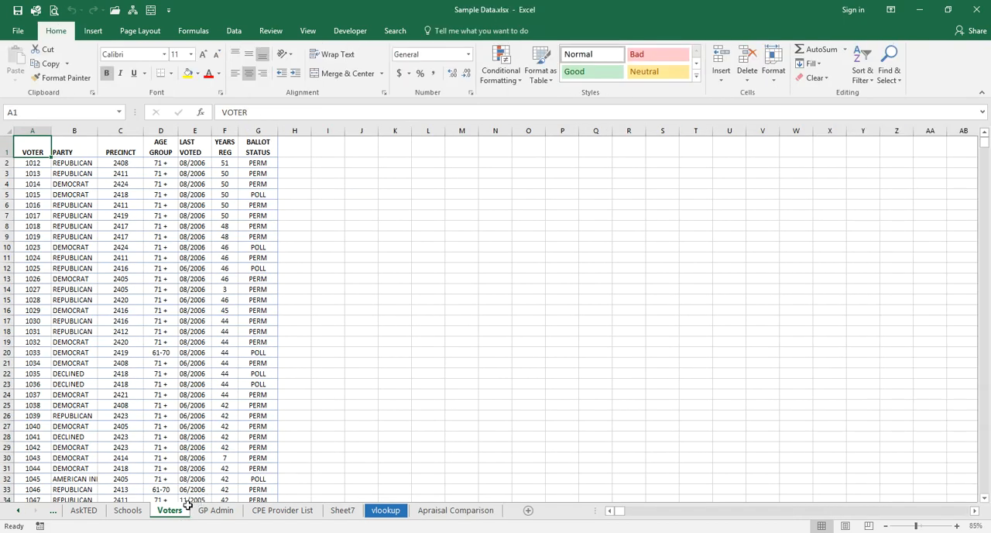
# - Create a PivotTable from the Voters data on a new sheet with PARTY as rows and AGE GROUP as columns
pyautogui.click(93, 31)
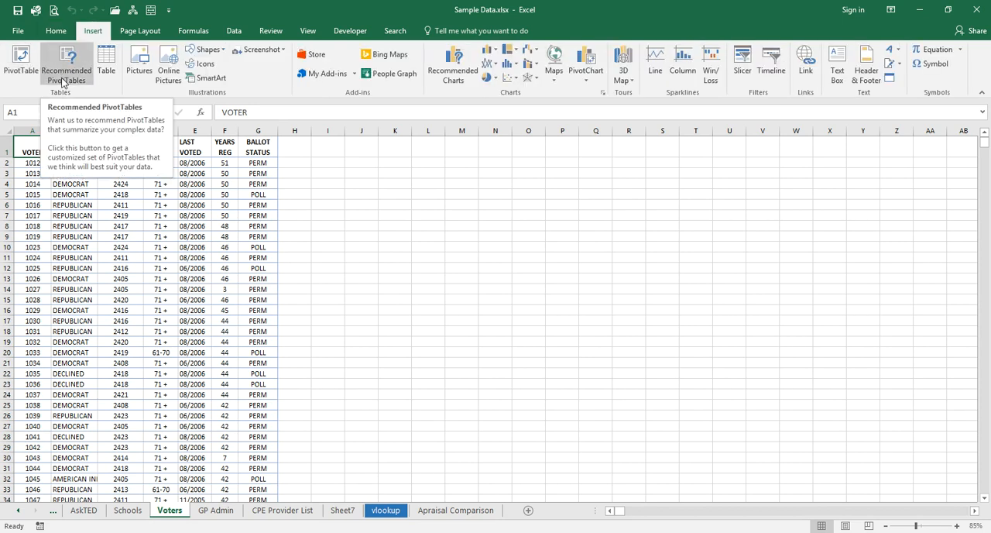
pyautogui.click(21, 71)
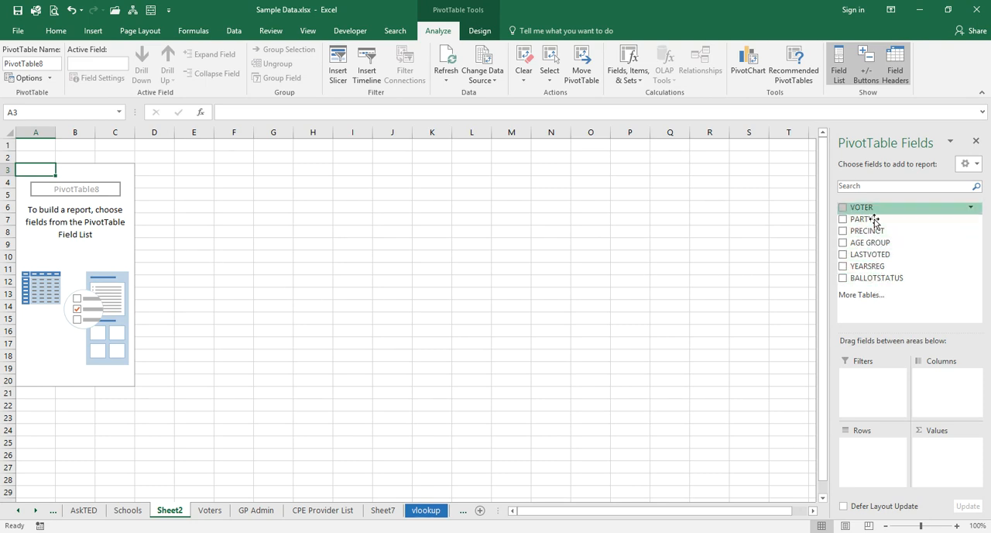
pyautogui.moveTo(877, 227); pyautogui.dragTo(872, 455)
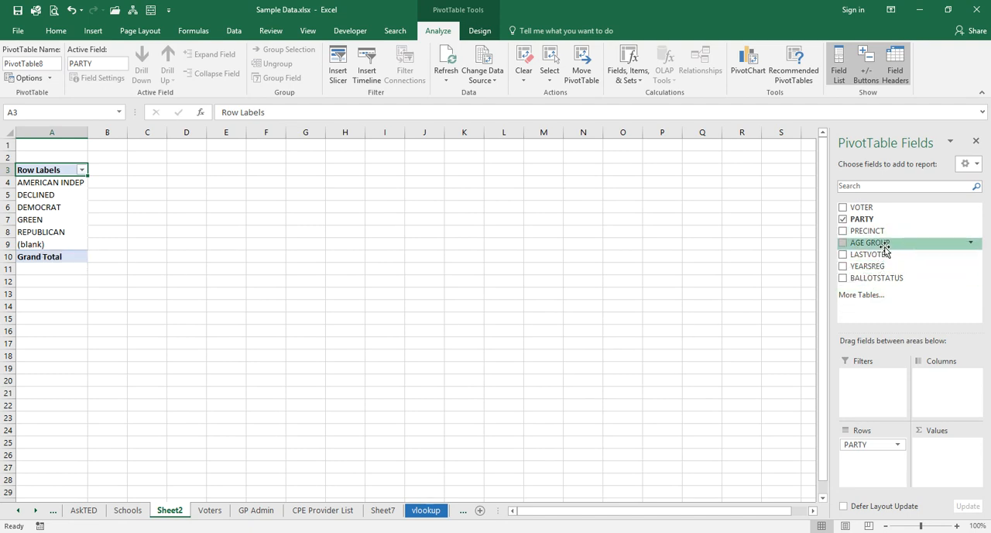
pyautogui.moveTo(883, 246); pyautogui.dragTo(944, 387)
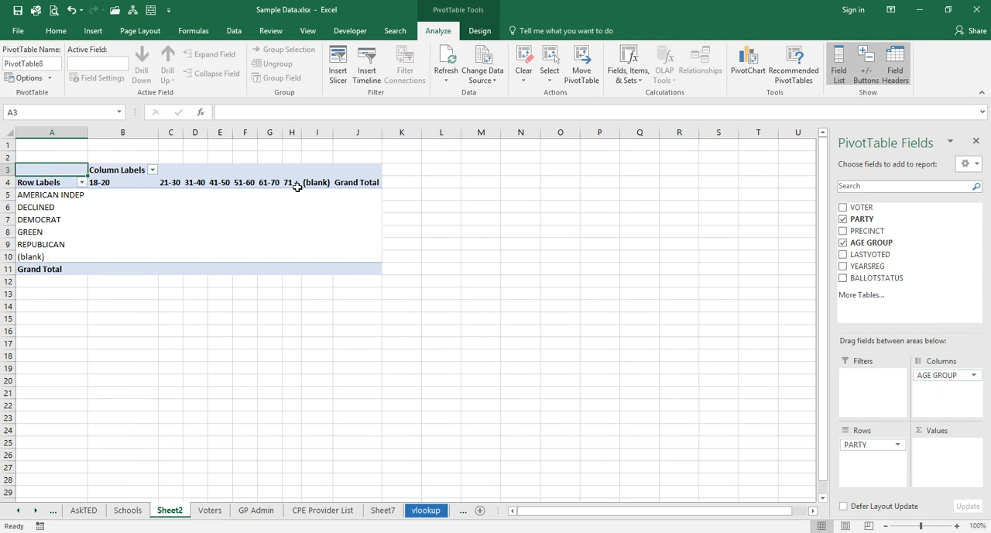
# - Widen and center columns C through J evenly, and narrow column B slightly
pyautogui.moveTo(173, 136); pyautogui.dragTo(351, 134)
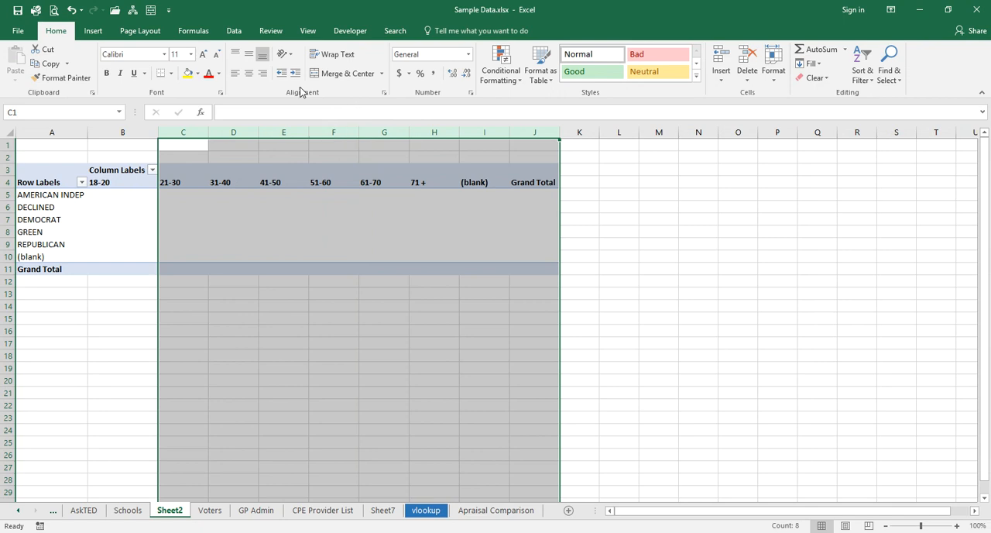
pyautogui.click(249, 78)
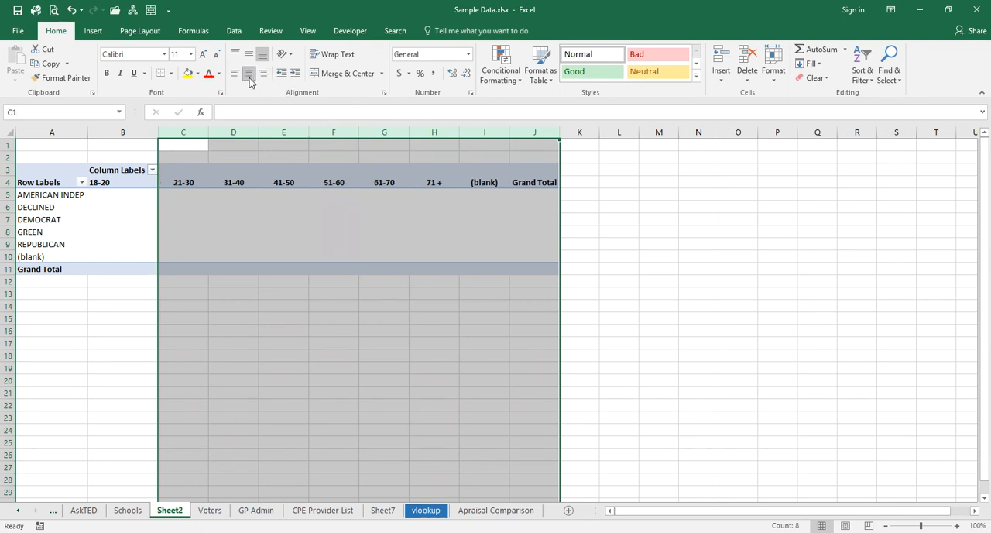
pyautogui.click(184, 197)
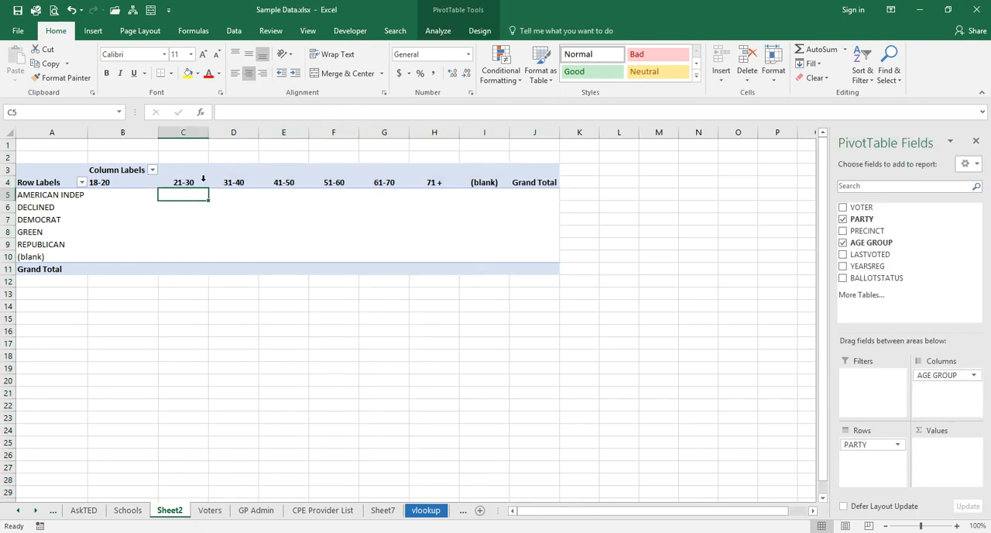
pyautogui.moveTo(159, 135); pyautogui.dragTo(141, 136)
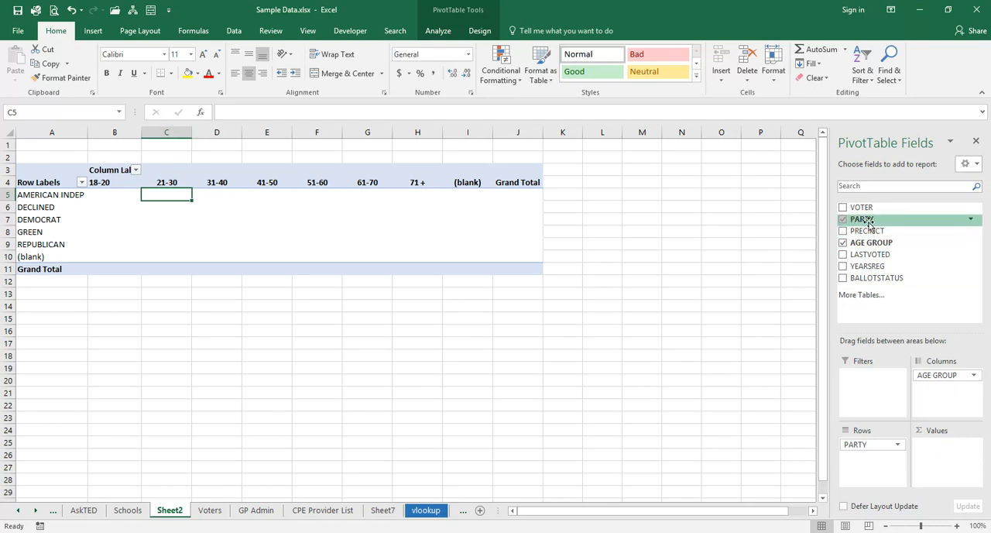
# - Add VOTER as a count to the PivotTable's values and check its value field settings
pyautogui.moveTo(865, 213); pyautogui.dragTo(955, 464)
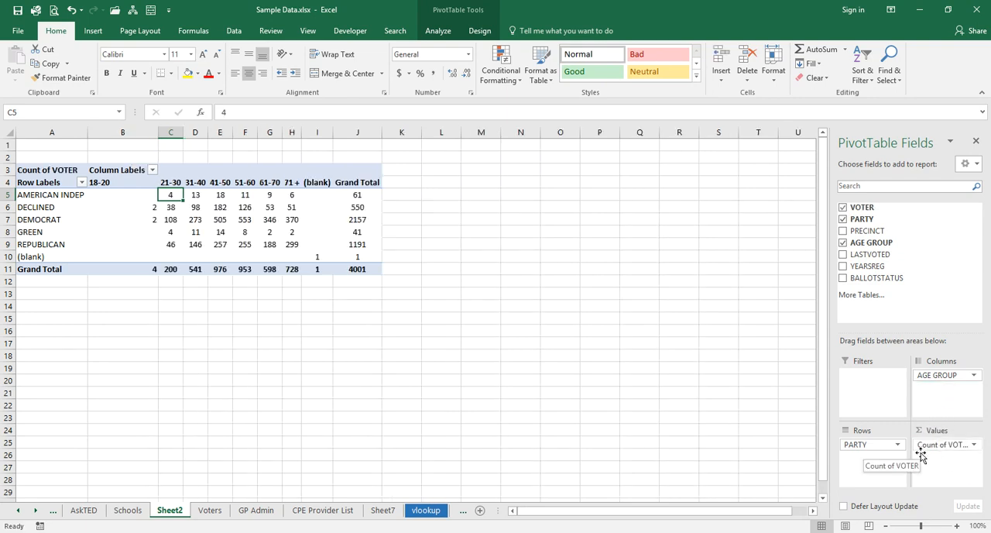
pyautogui.click(975, 447)
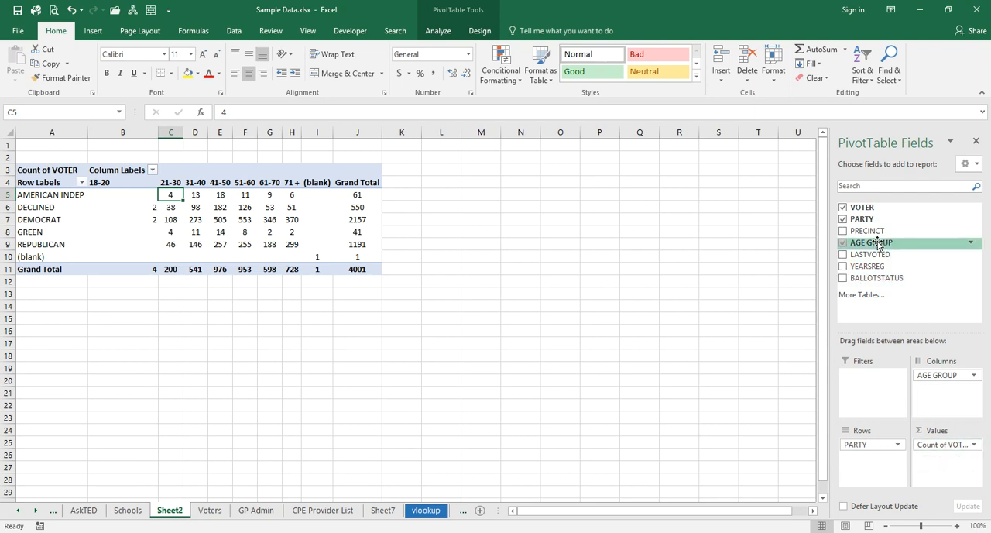
# - Add the count of PRECINCT as a second value beside VOTER, review the wider table, and remove the PRECINCT field again
pyautogui.moveTo(868, 231); pyautogui.dragTo(942, 463)
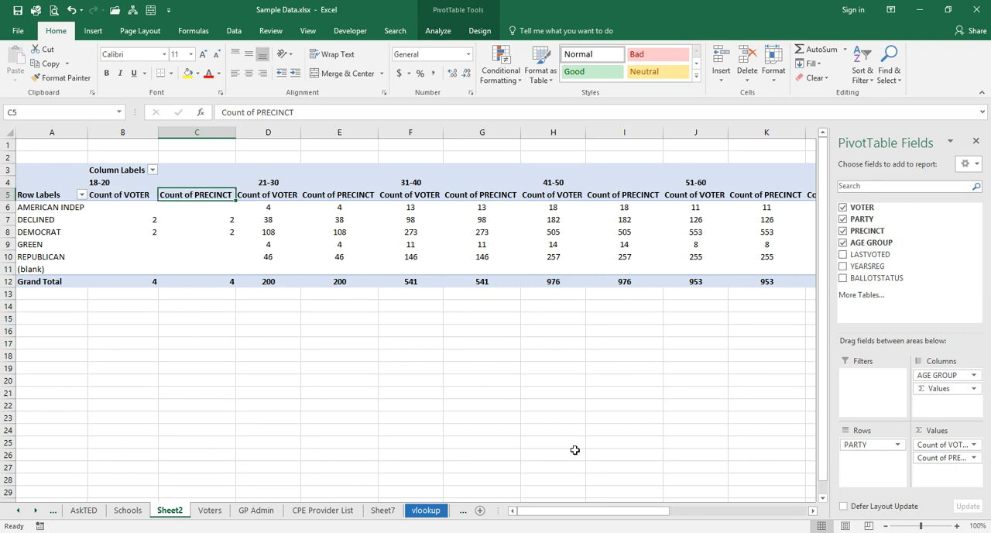
pyautogui.moveTo(542, 518); pyautogui.dragTo(679, 523)
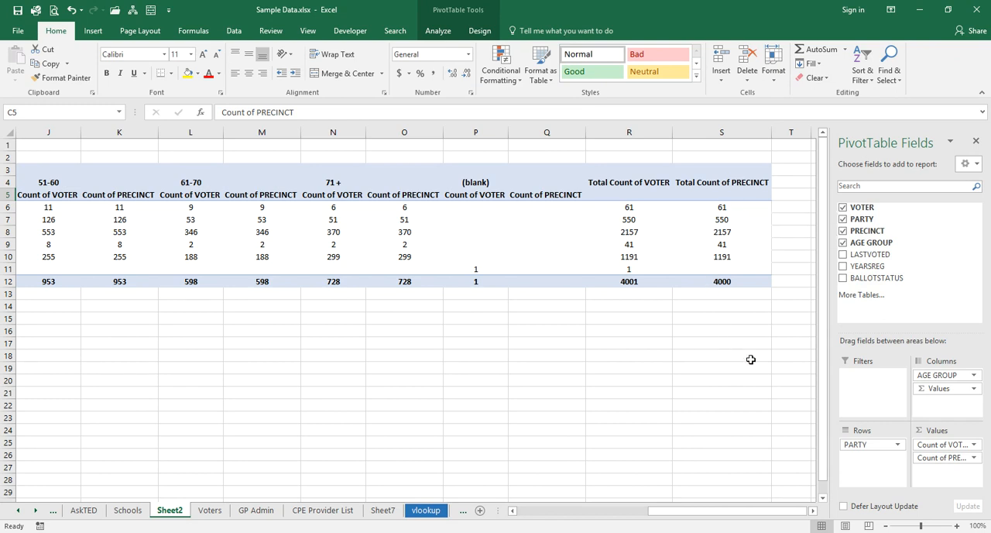
pyautogui.click(974, 457)
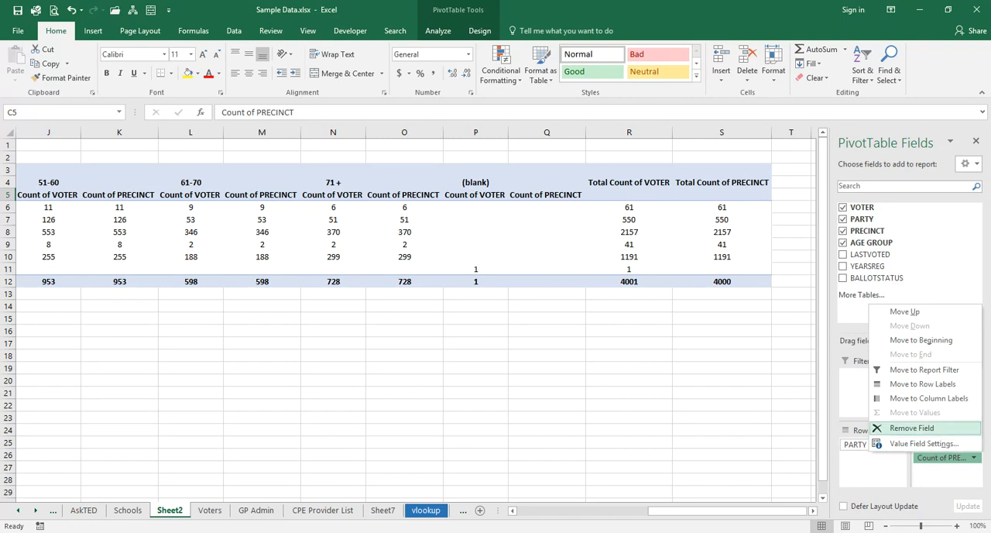
pyautogui.click(912, 427)
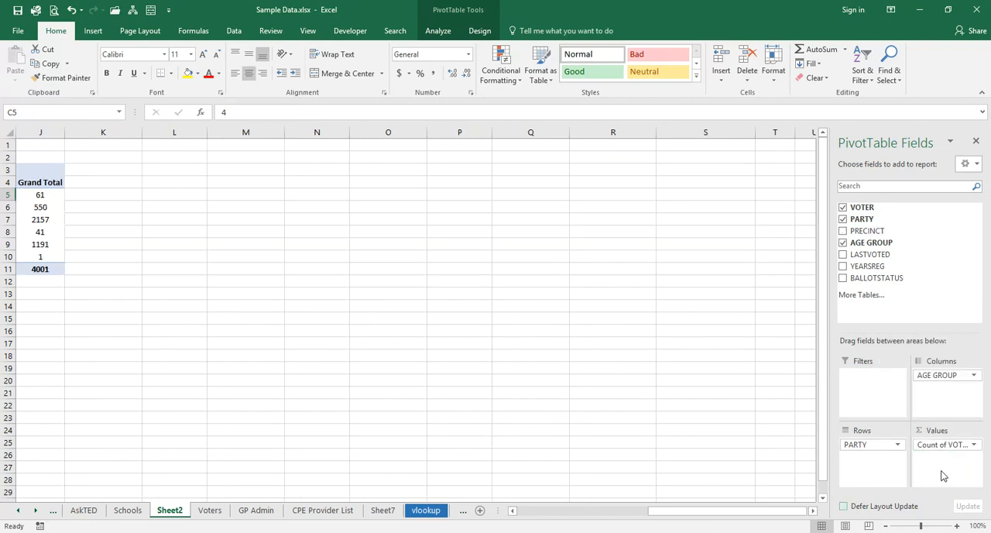
pyautogui.moveTo(791, 516); pyautogui.dragTo(610, 513)
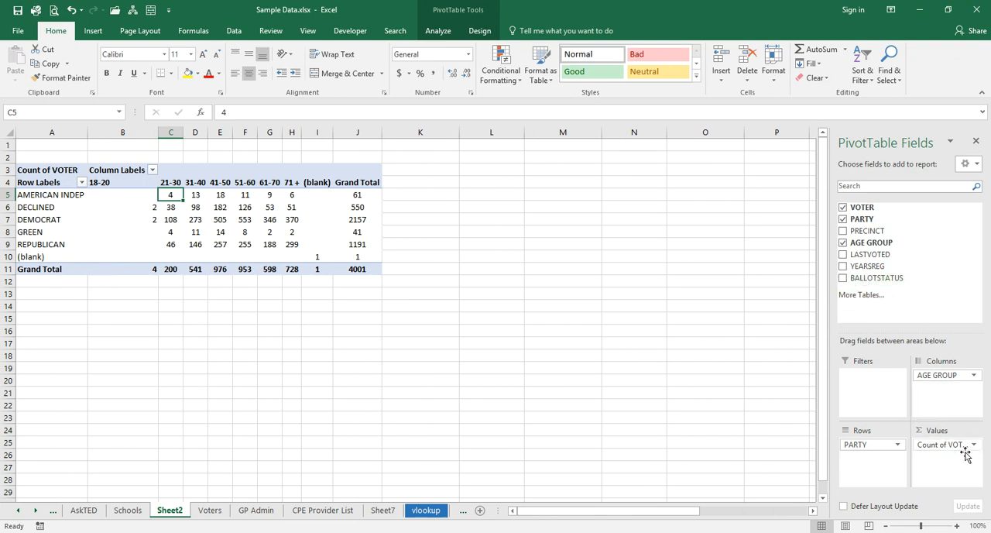
# - Replace VOTER with YEARSREG in the PivotTable's values and summarize it by average
pyautogui.moveTo(959, 449); pyautogui.dragTo(937, 308)
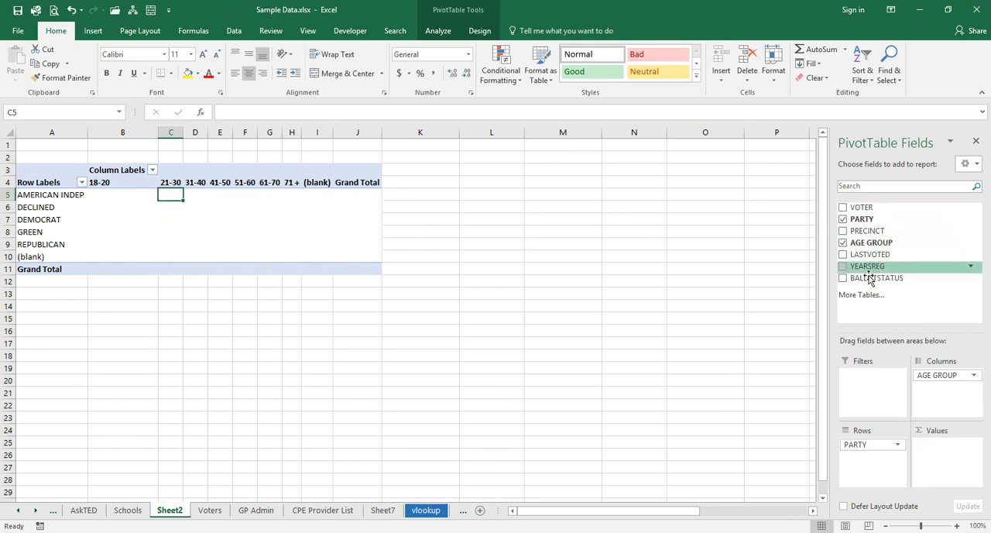
pyautogui.moveTo(867, 266); pyautogui.dragTo(940, 458)
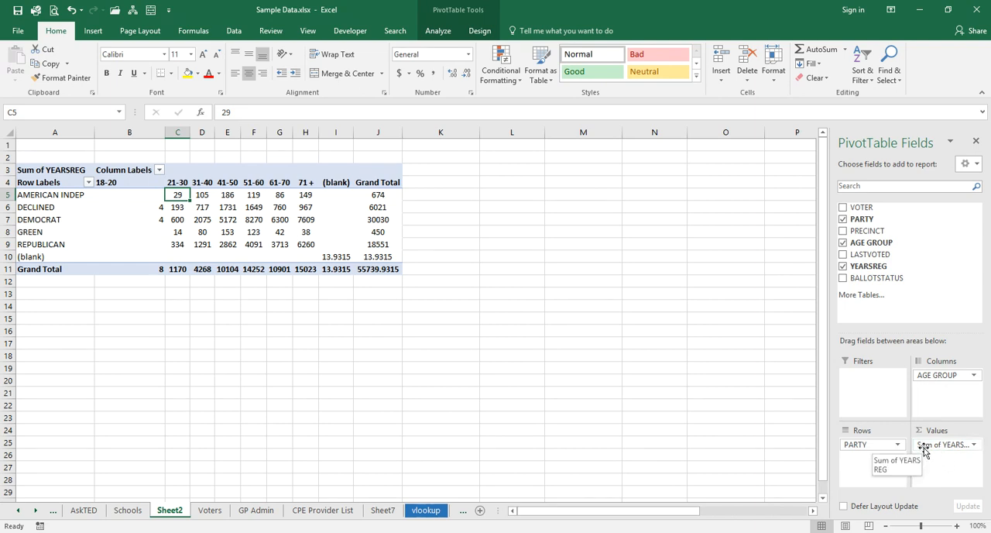
pyautogui.click(974, 446)
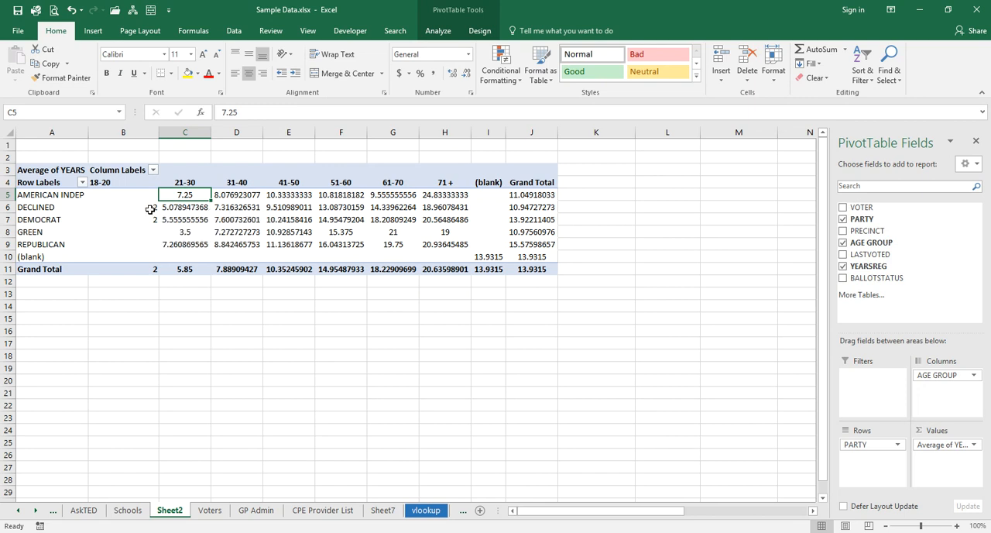
# - Format the PivotTable's Average of YEARS values as Number with no decimal places through the value field settings
pyautogui.moveTo(143, 198); pyautogui.dragTo(539, 261)
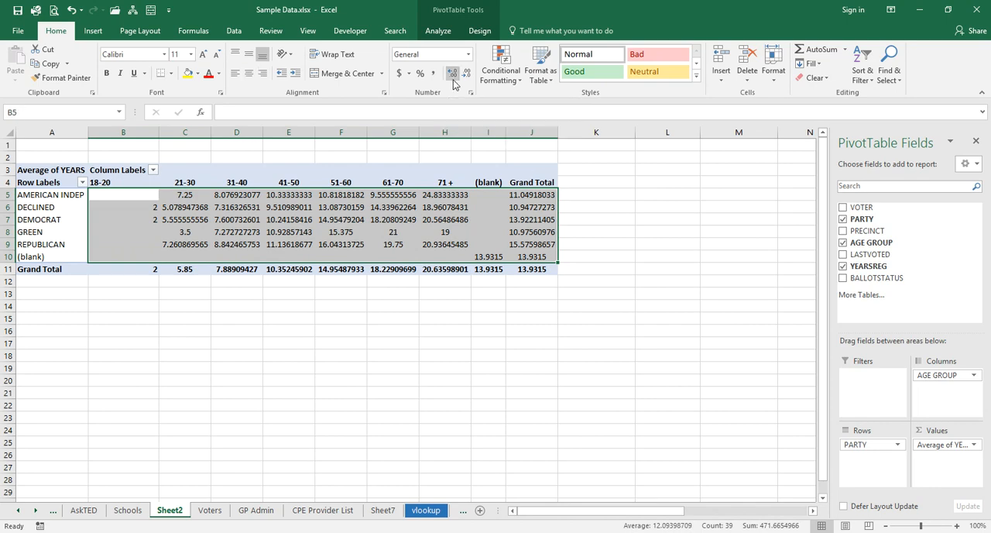
pyautogui.click(974, 447)
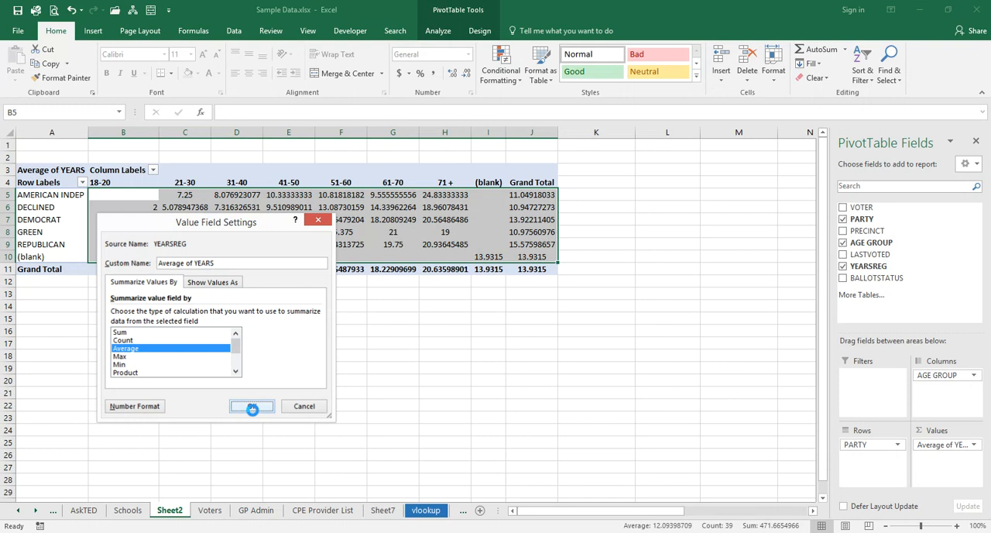
pyautogui.click(250, 406)
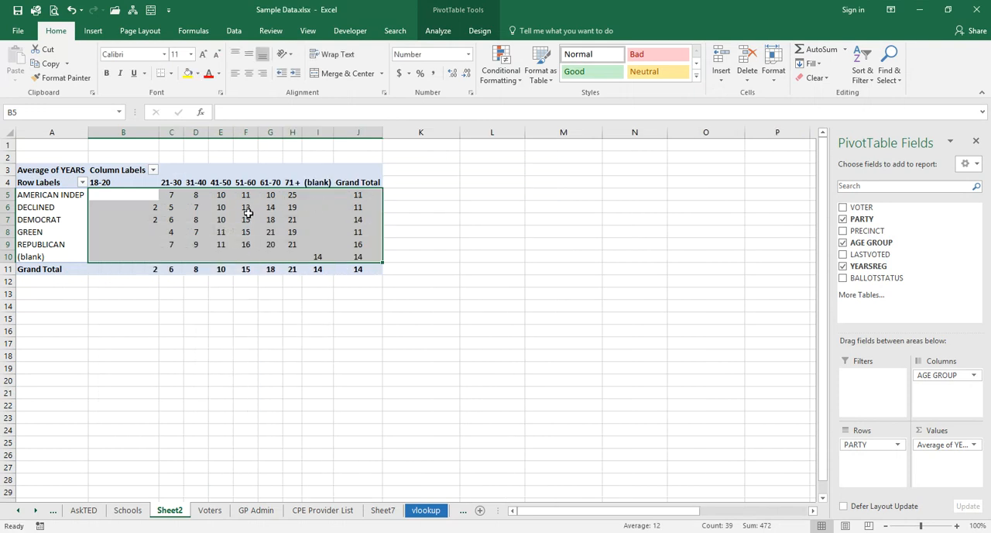
# - Examine the average years registered by party and age group, including Democrats aged 71 +, and move the selection outside the PivotTable
pyautogui.moveTo(248, 211)
pyautogui.moveTo(270, 238)
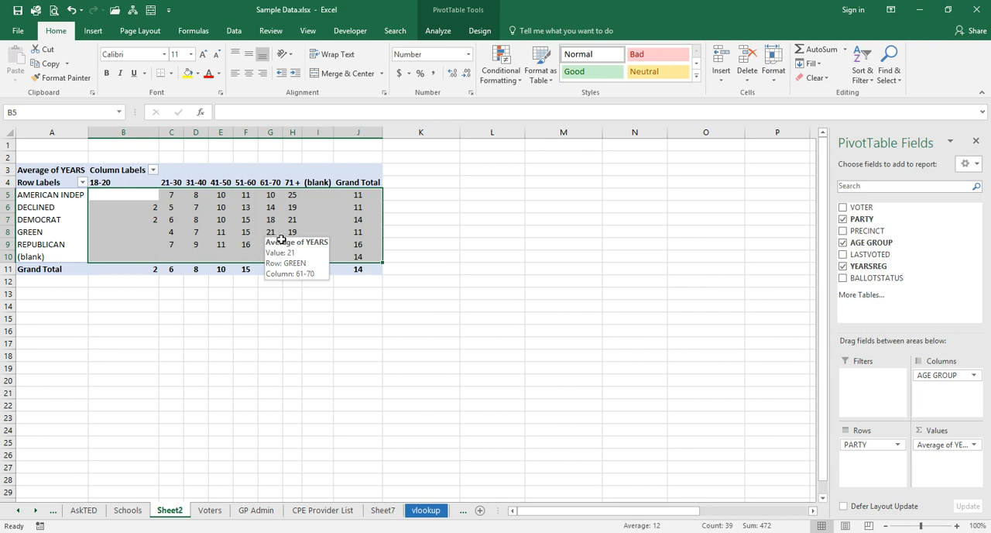
pyautogui.click(294, 221)
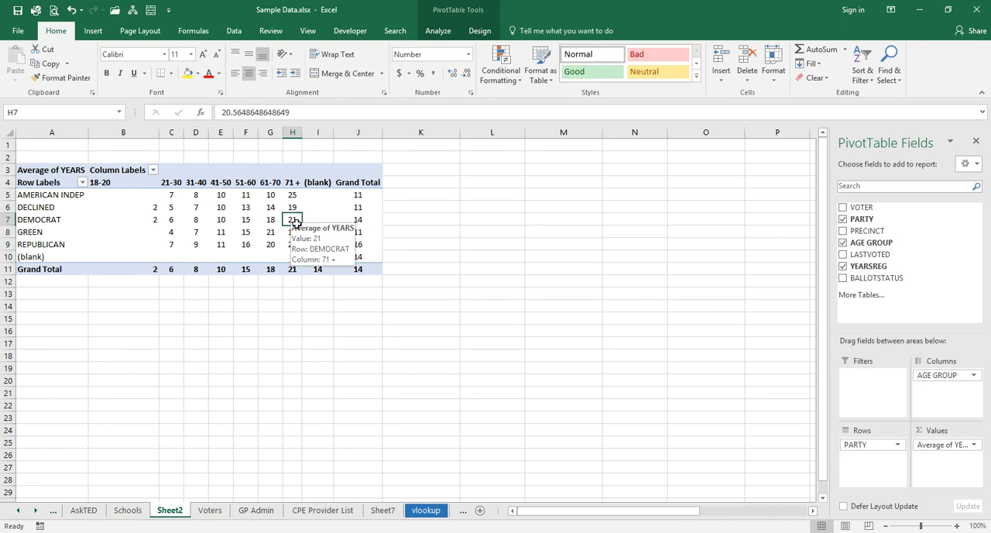
pyautogui.click(422, 234)
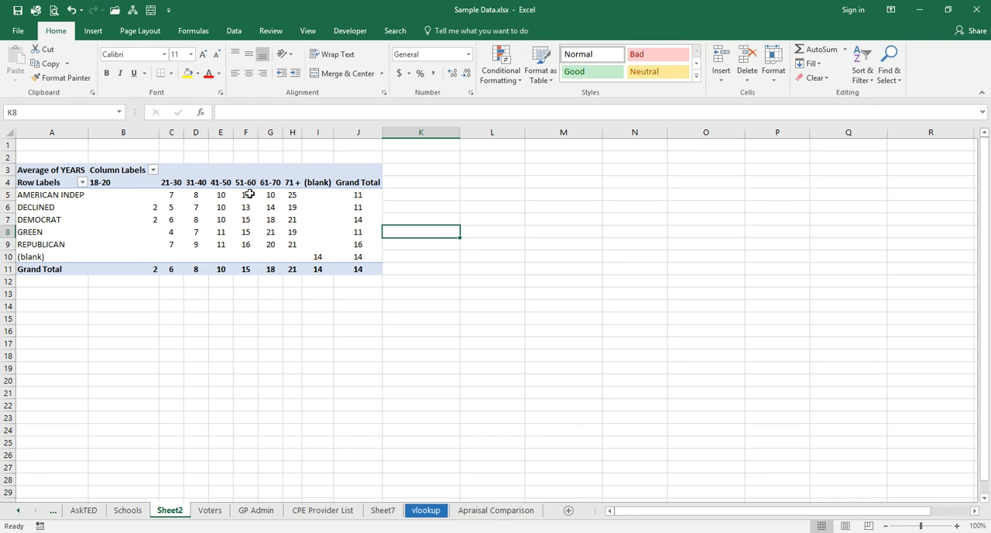
pyautogui.moveTo(251, 194)
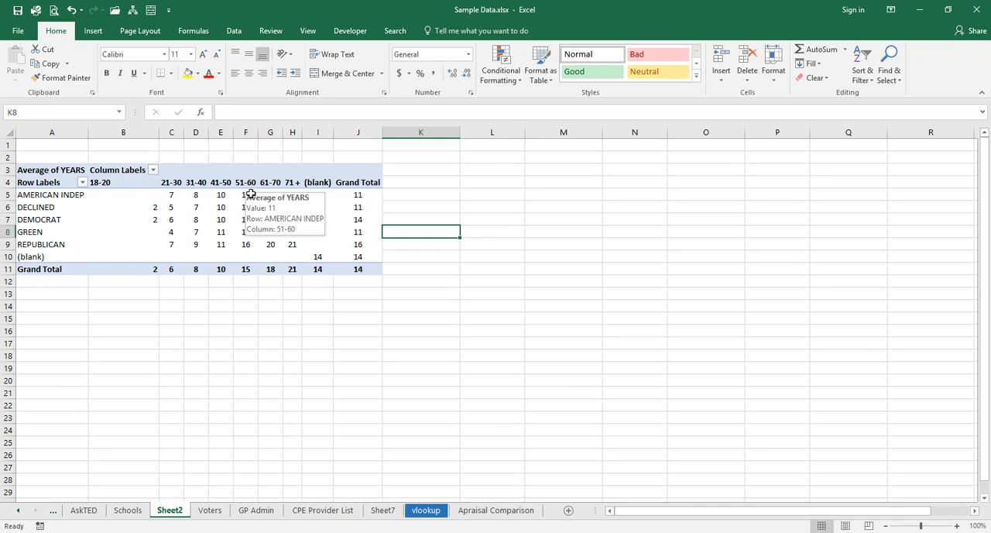